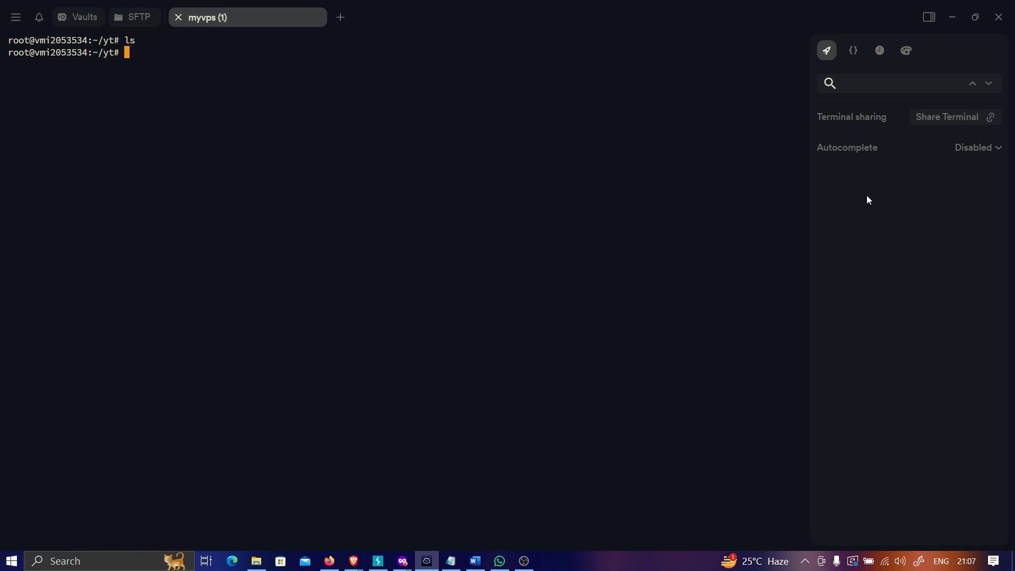
Step: Switch from the Termius VPS session to Microsoft Edge on a new tab
click(232, 560)
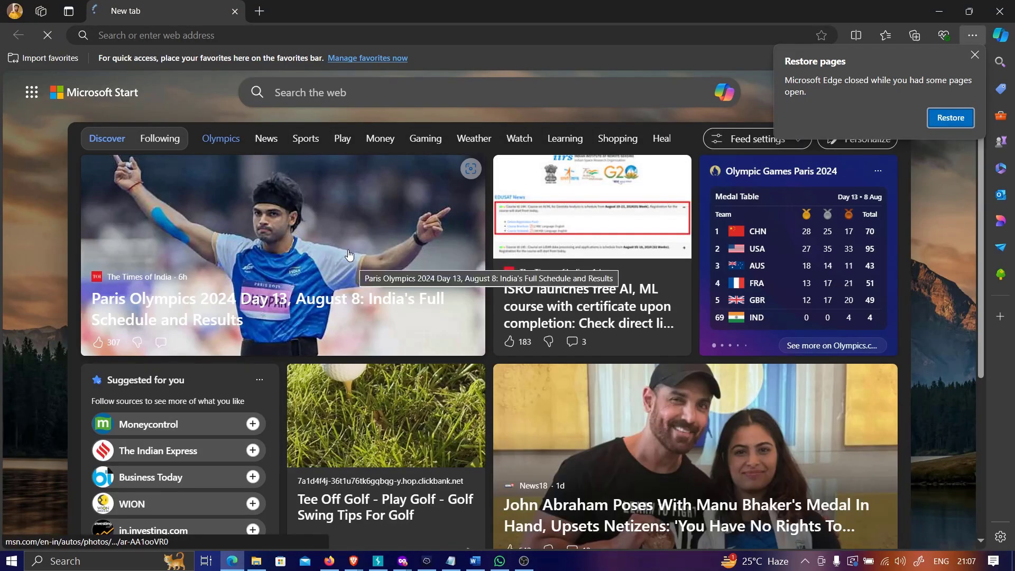
Step: Search Google for 'meg gitub' and open the tomnomnom/meg GitHub repository result
click(165, 32)
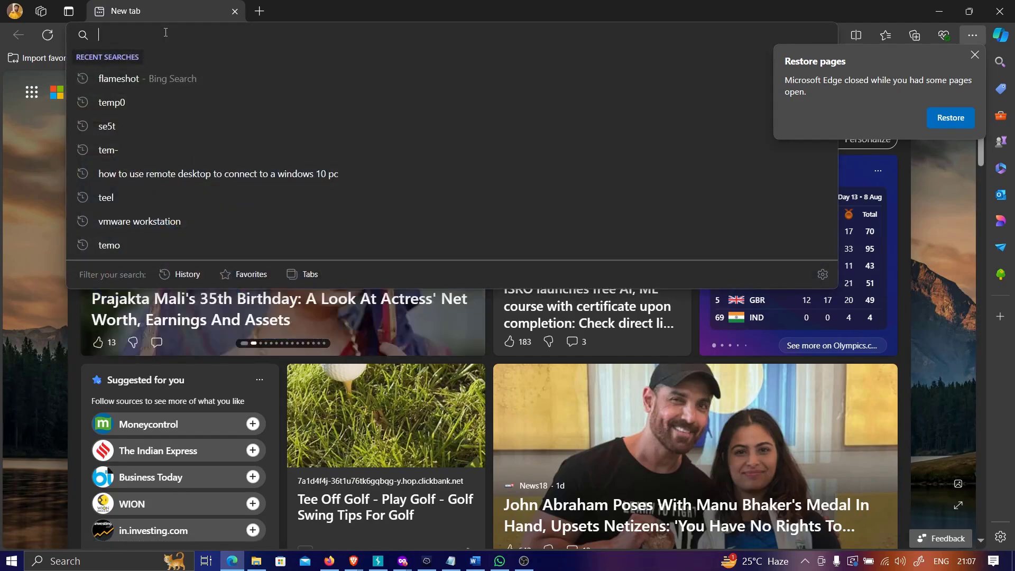
text(goo)
key(Return)
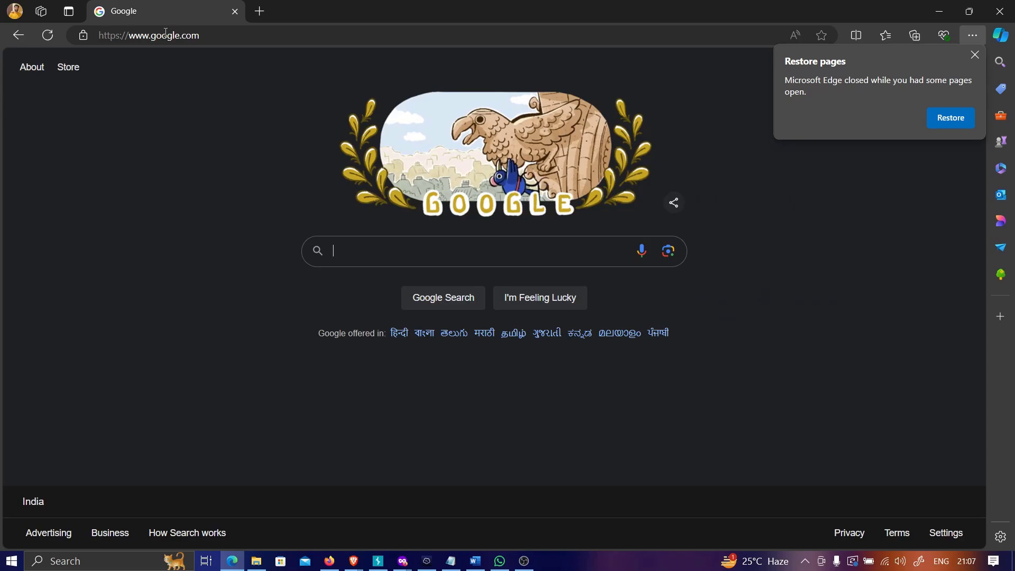
text(meg gitub)
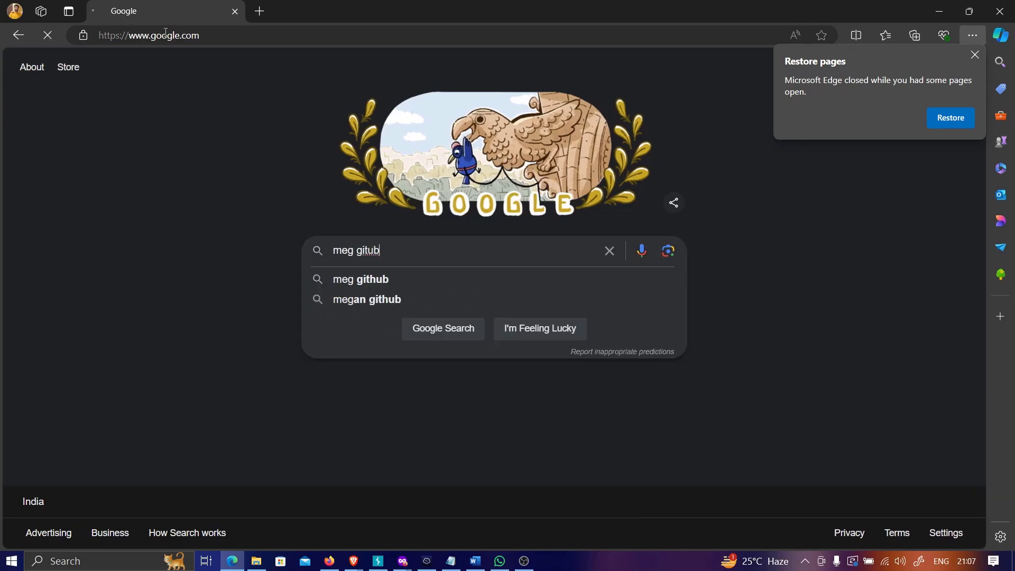
key(Return)
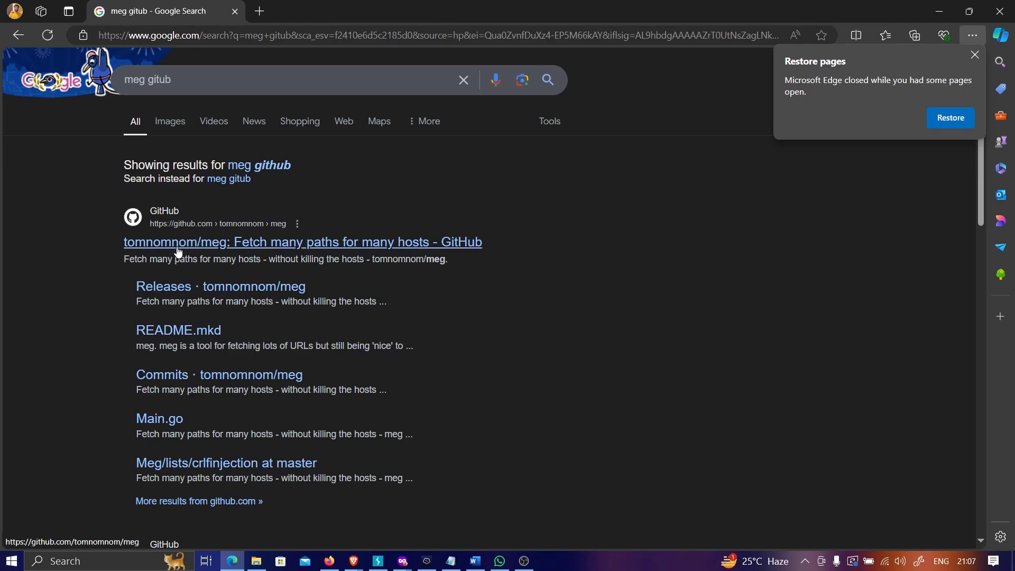
click(215, 250)
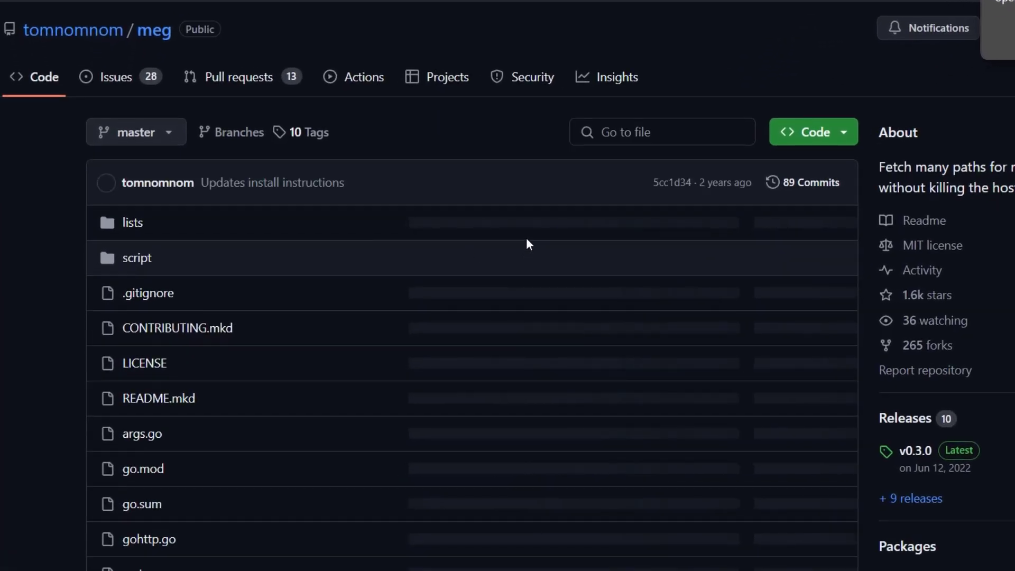
Step: Scroll to the meg README's description and its go install github.com/tomnomnom/meg@latest instructions
scroll(525, 238, down, 4)
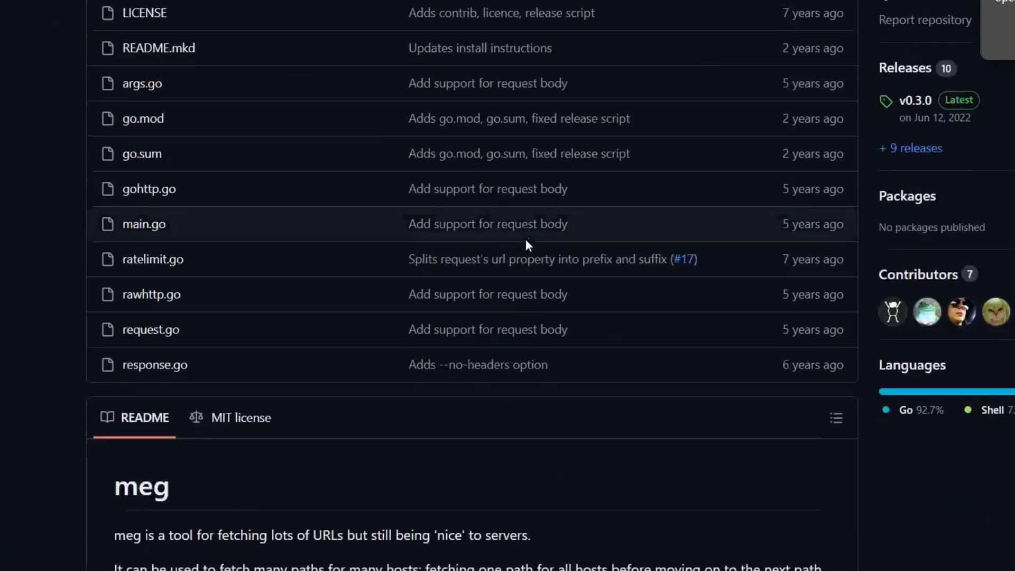
scroll(525, 238, down, 5)
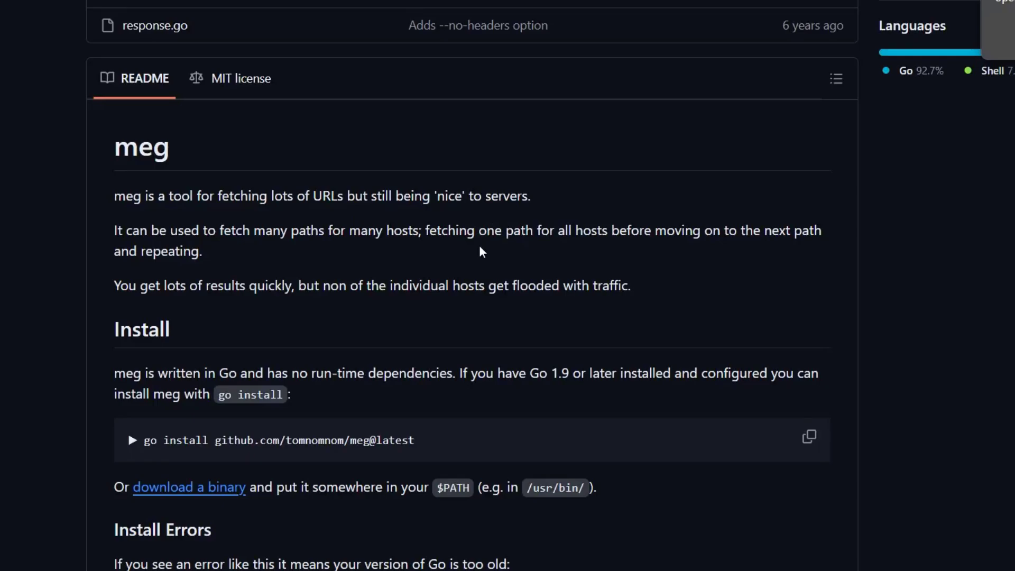
drag(254, 204, 461, 204)
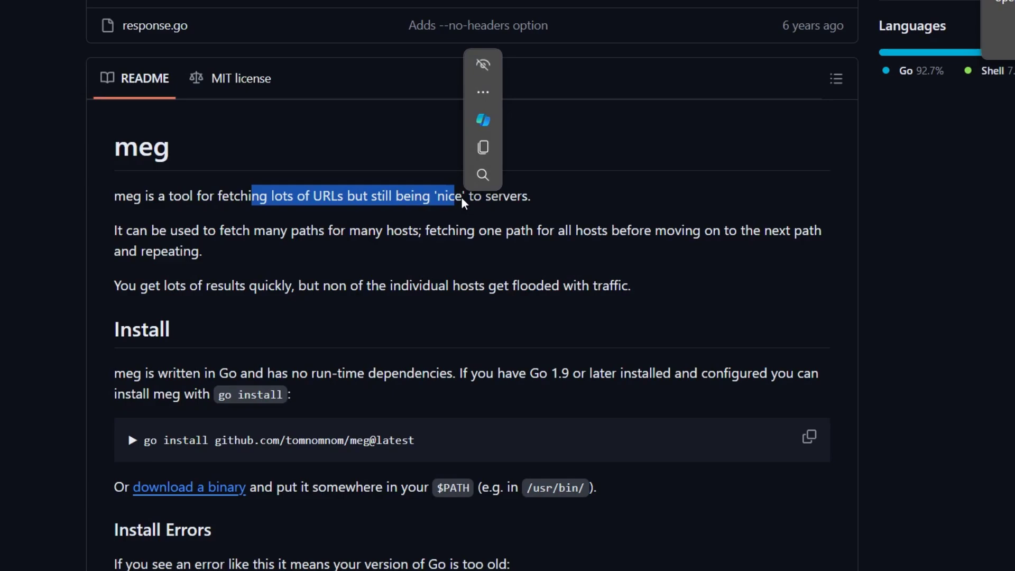
click(612, 218)
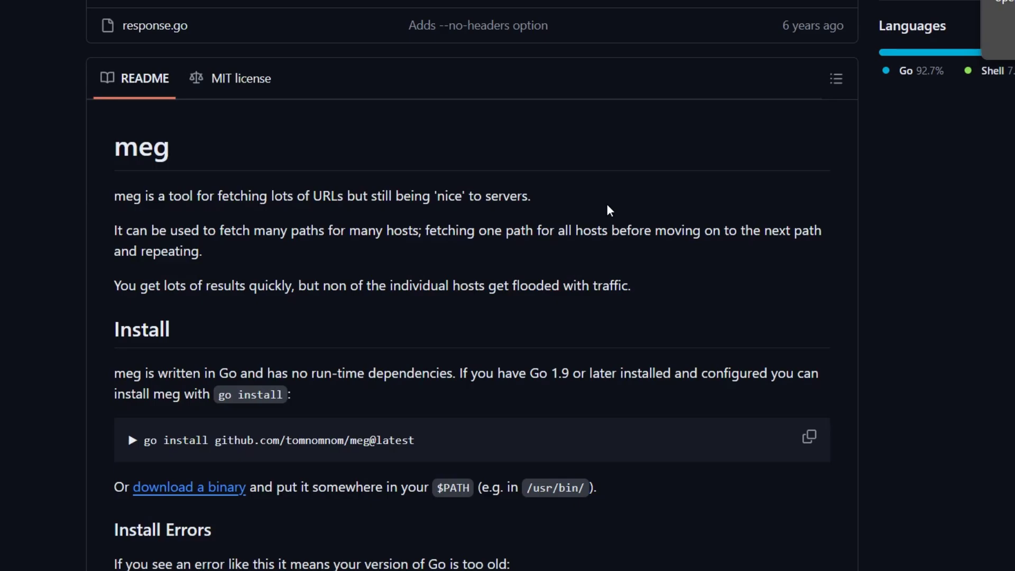
Step: Launch Notepad and list the hosts test, best and testing2.bepractical.tech
key(super)
text(notepad)
key(Return)
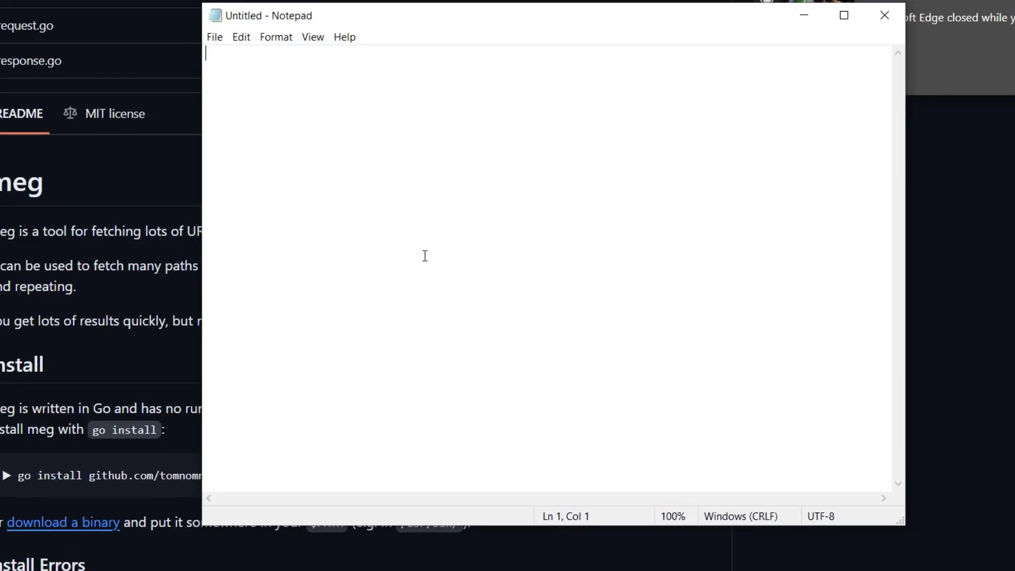
text(test.bepractical.tech)
key(Return)
text(best.bepractical.tech)
key(Return)
text(testing2.bepractical.tech)
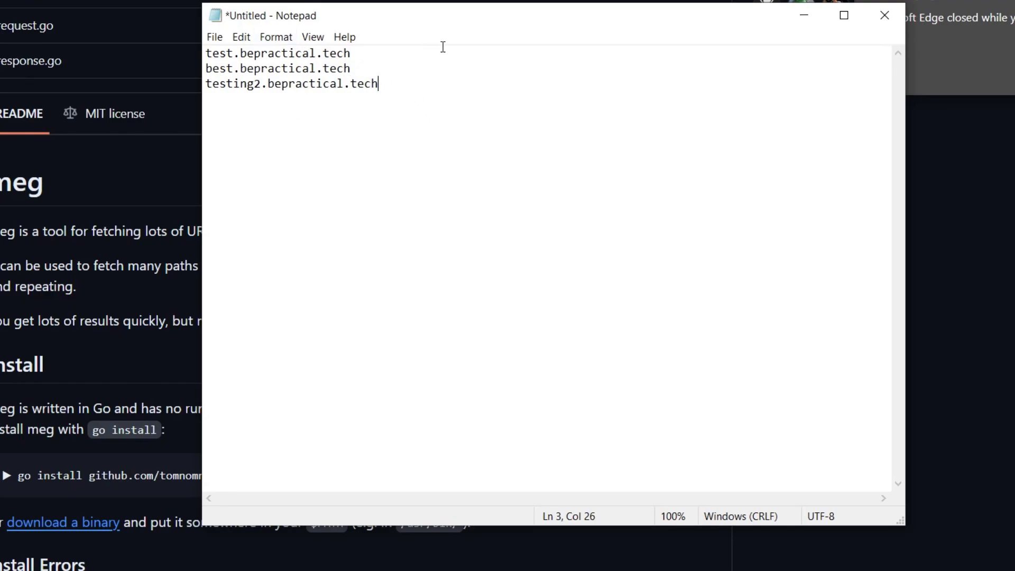
key(Return)
key(Return)
key(Return)
key(Return)
Step: Below the hosts, add the paths /robots.txt, /test and /admin on separate lines
text(/robots.)
key(BackSpace)
key(BackSpace)
key(BackSpace)
text(tx)
key(BackSpace)
text(s.txt)
key(Return)
text(/test)
key(Return)
text(/admin)
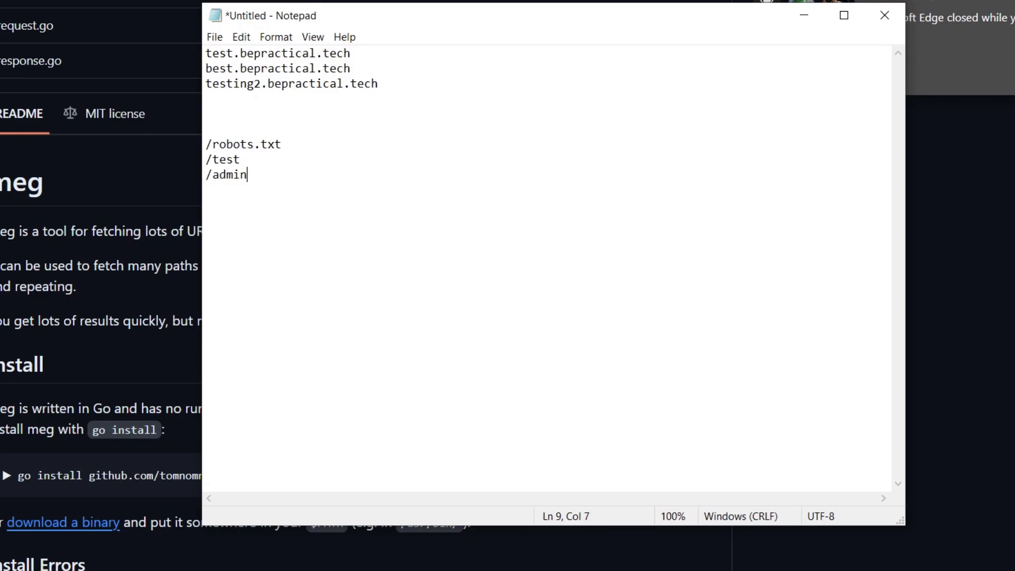
drag(305, 144, 212, 148)
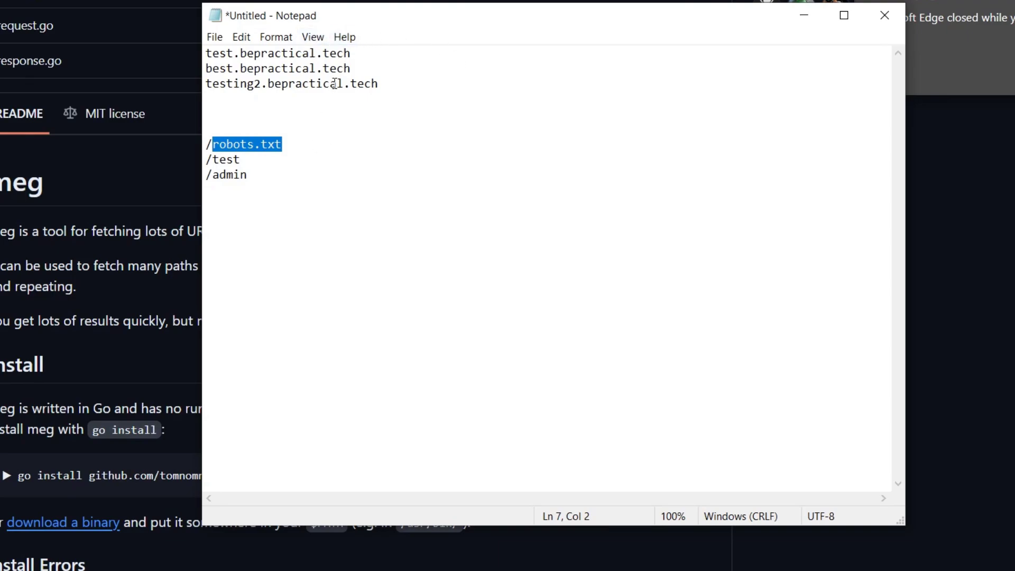
click(328, 114)
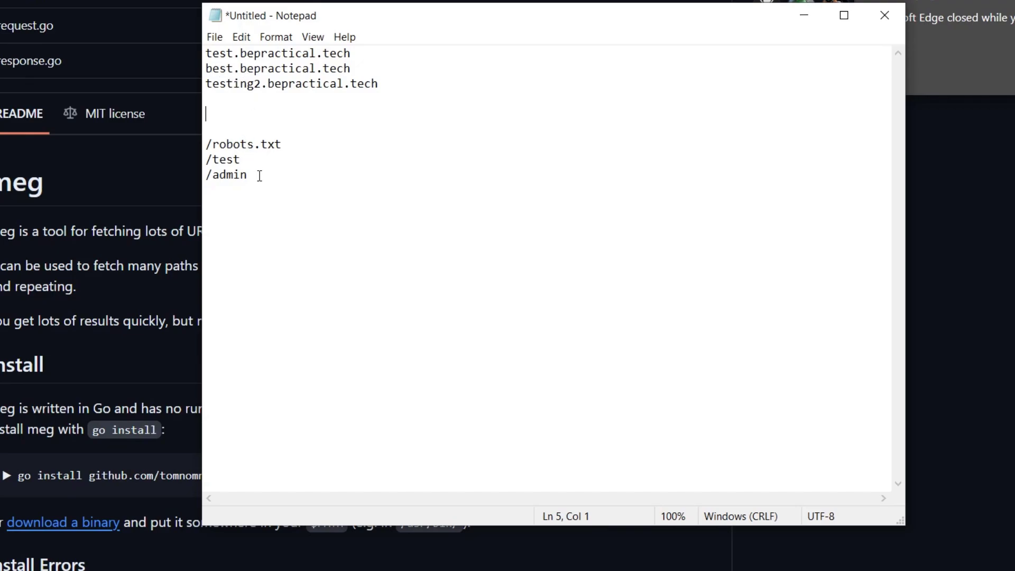
drag(283, 150, 206, 148)
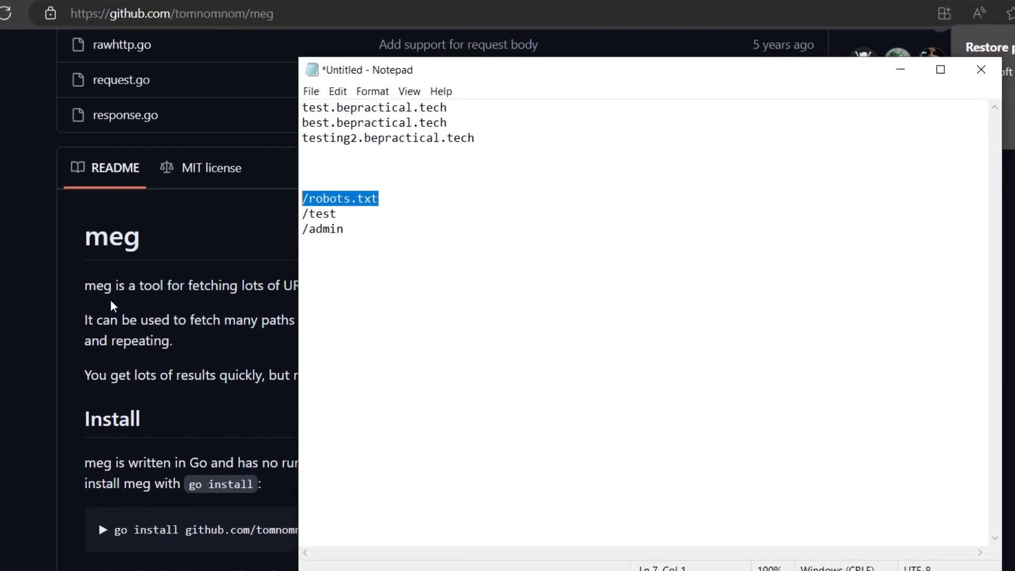
Step: Copy the meg repository's GitHub URL from Edge's address bar and return to Termius
click(231, 270)
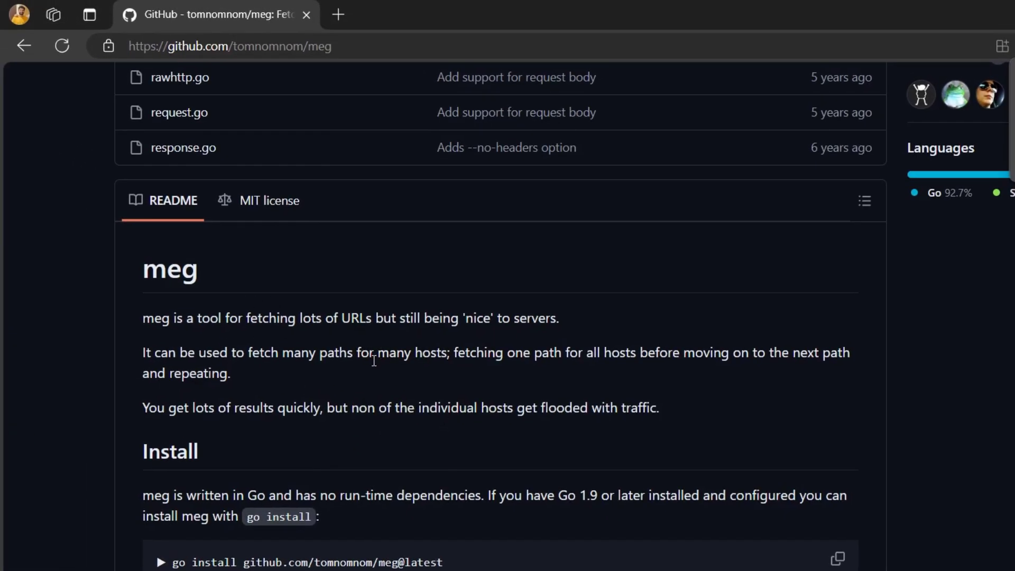
click(235, 52)
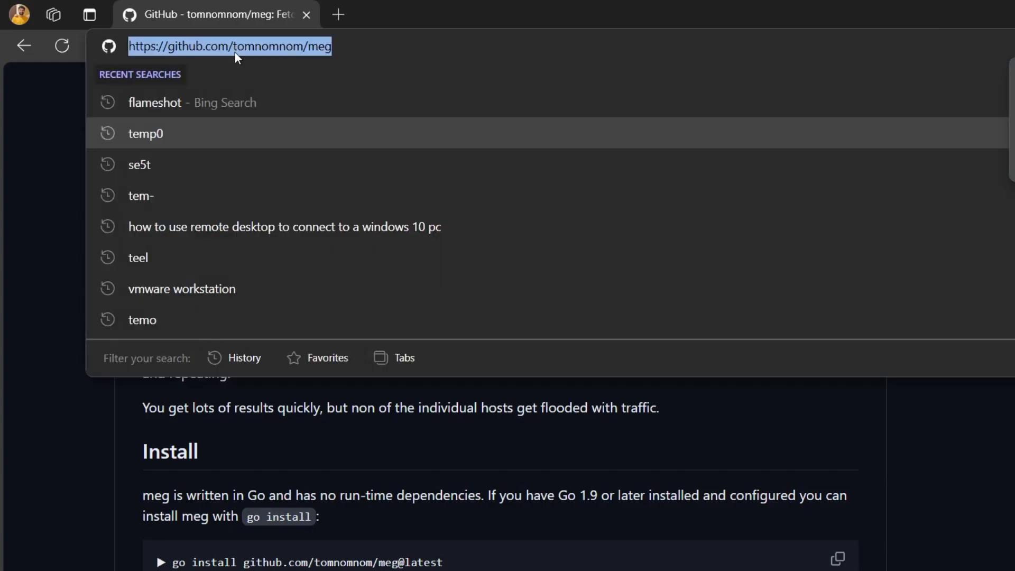
right_click(235, 52)
click(270, 207)
key(alt+Tab)
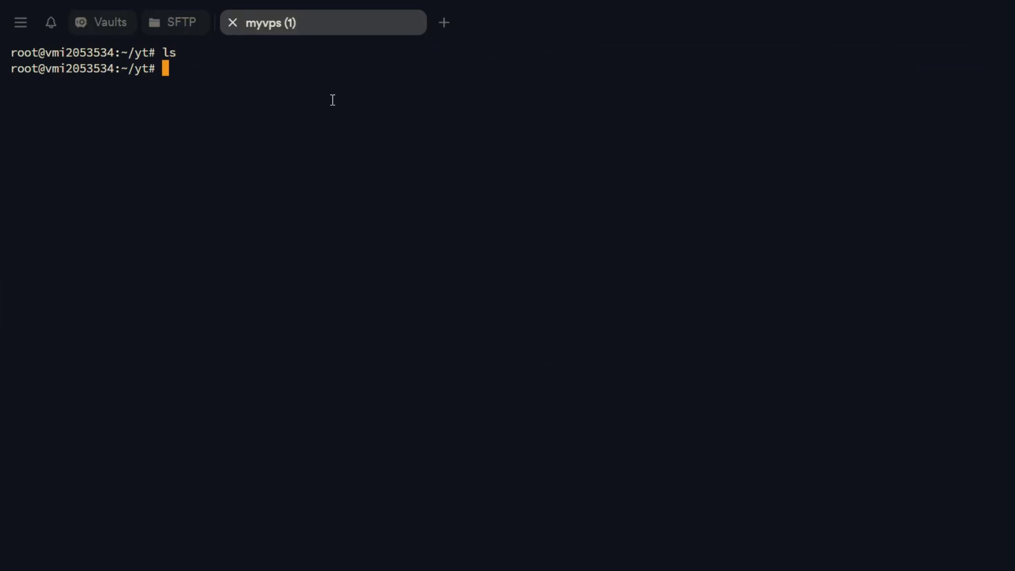
Step: Clone the meg repository into ~/yt with git clone and enter the meg folder
text(git clone)
key(ctrl+shift+v)
key(Return)
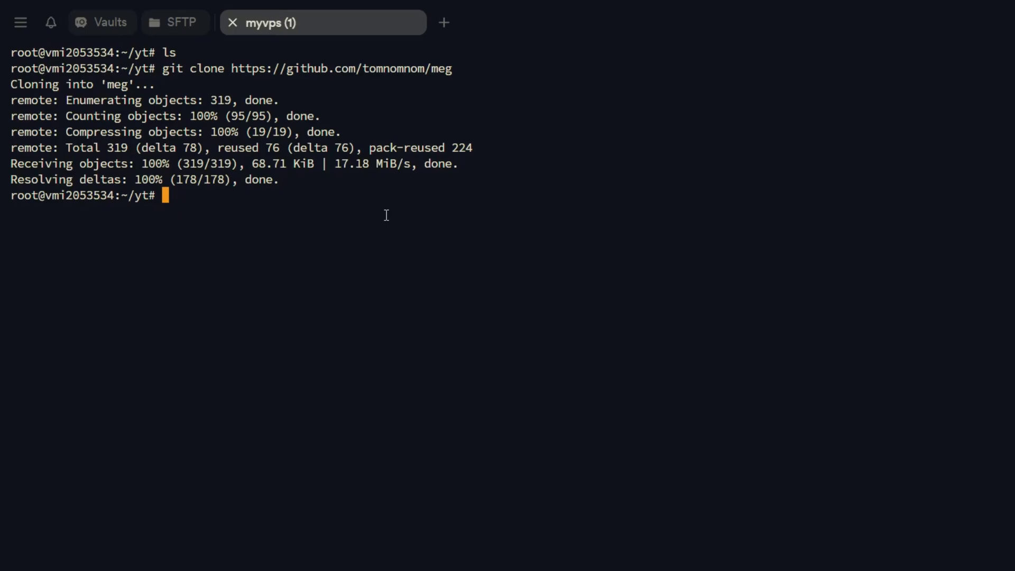
text(cd meg/)
key(Return)
Step: List the meg folder's files and compile it with go build main.go
text(l;s)
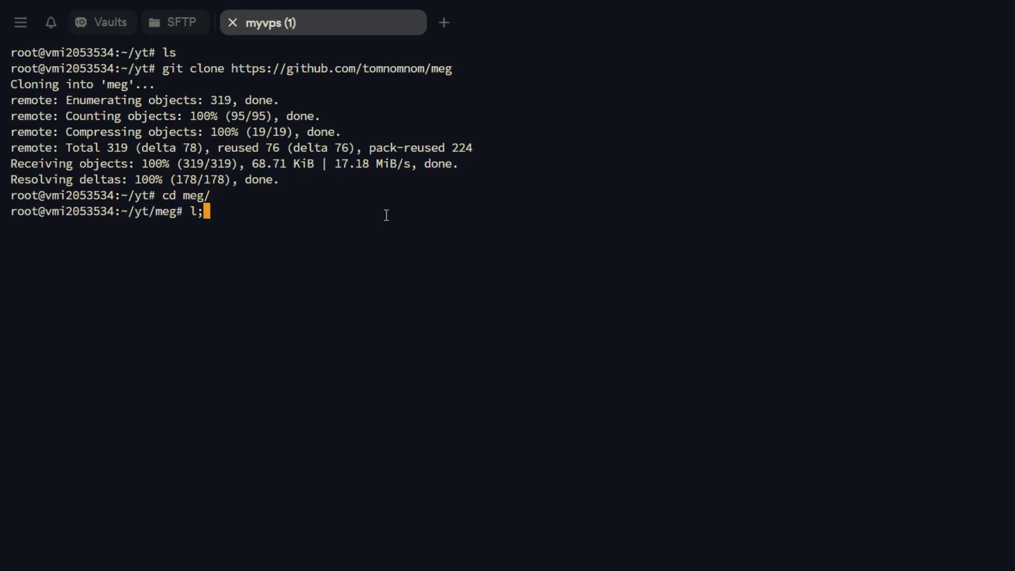
key(Return)
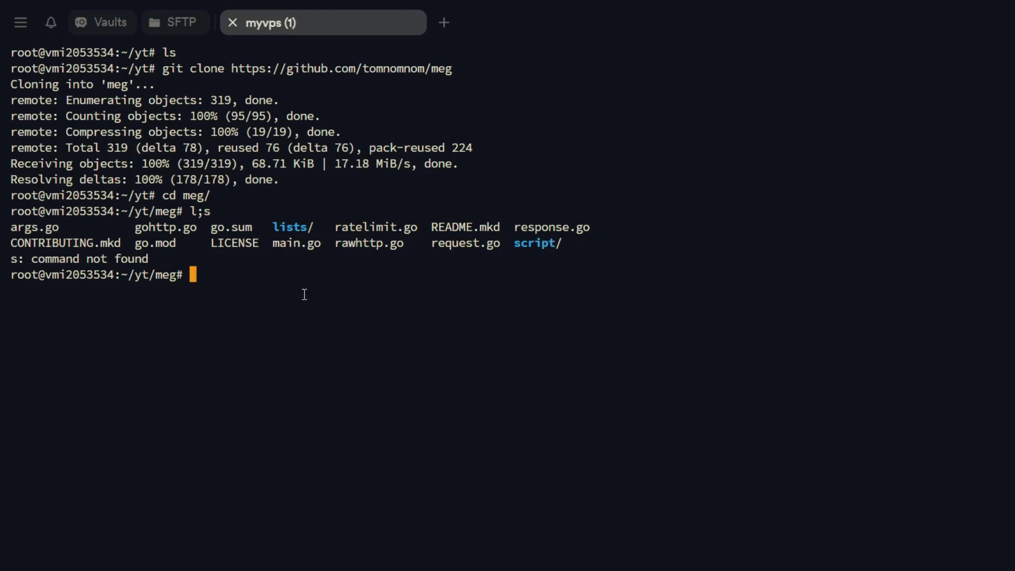
double_click(286, 241)
click(321, 316)
text(go build main.go)
key(Return)
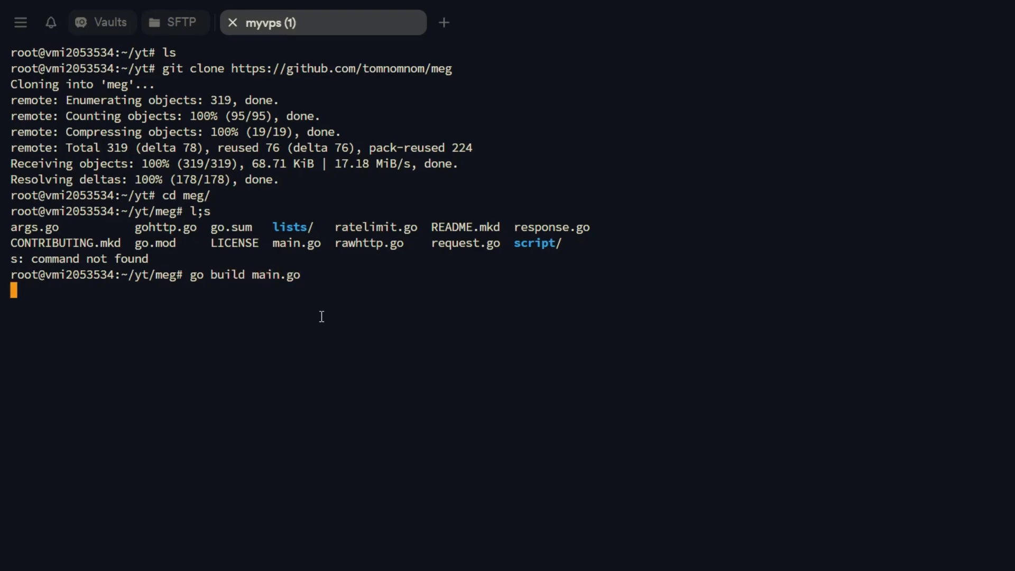